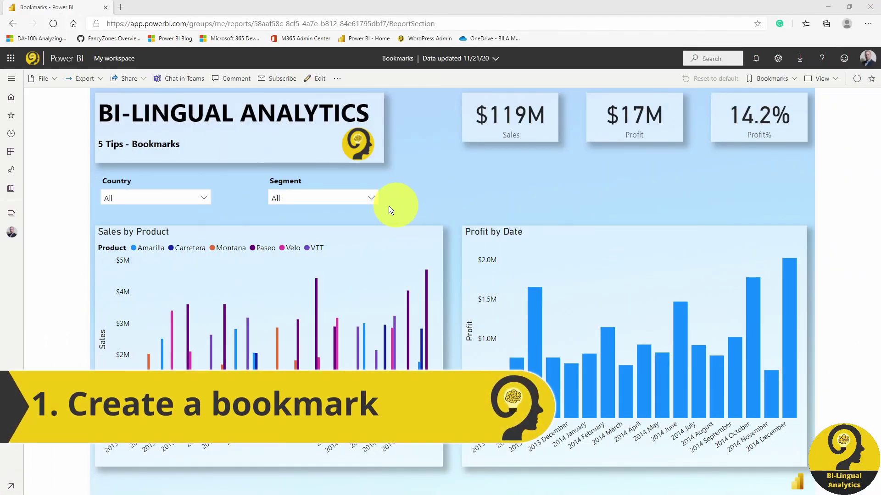
# Filter the report to Country Germany and Segment Small Business
pyautogui.click(191, 199)
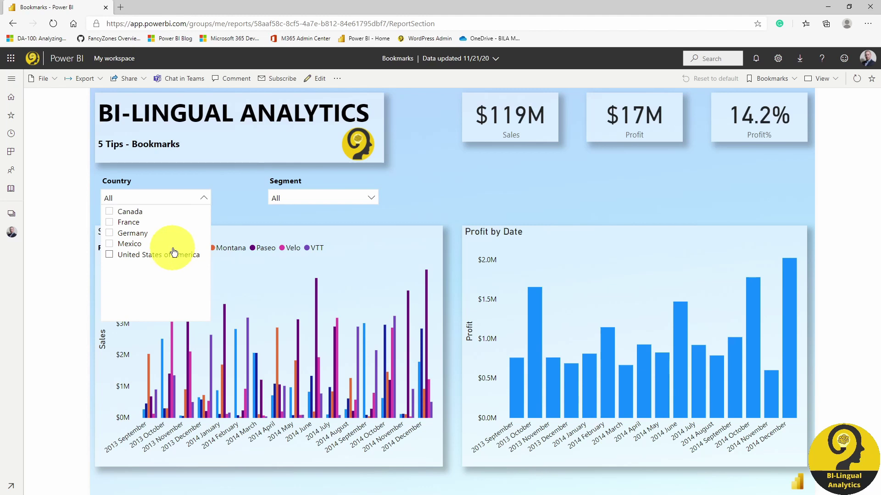
pyautogui.click(131, 233)
pyautogui.click(327, 199)
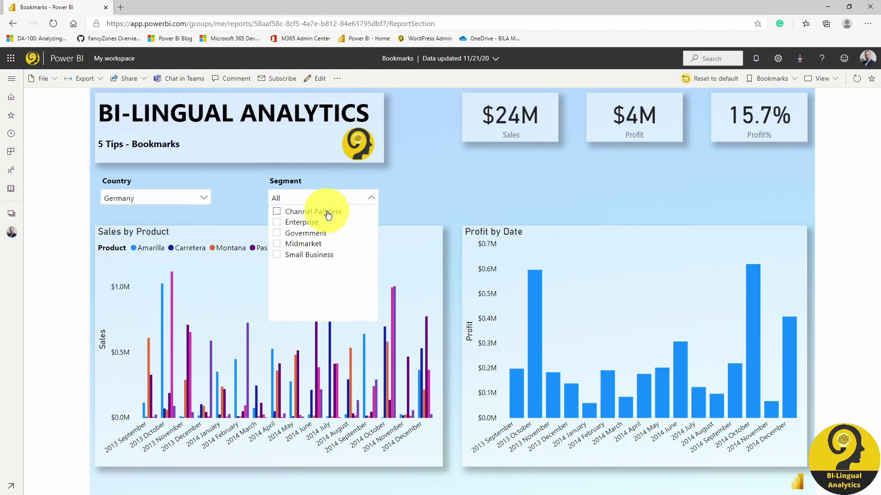
pyautogui.click(323, 259)
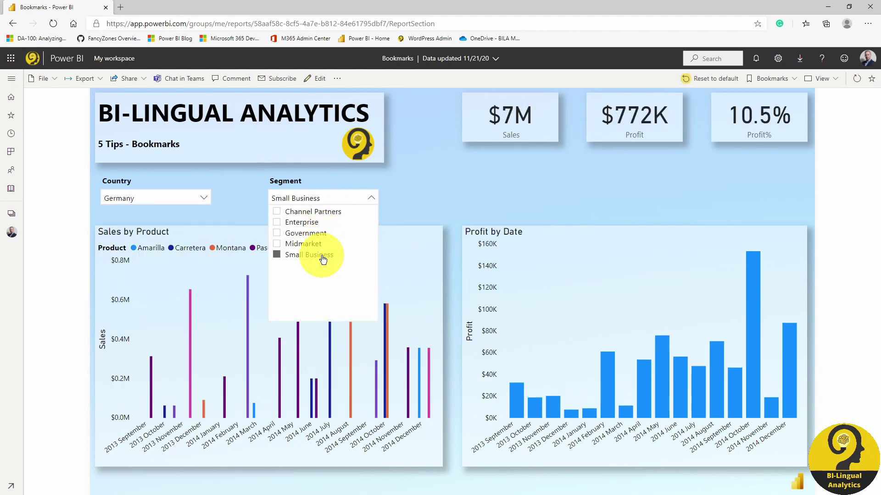
pyautogui.click(471, 196)
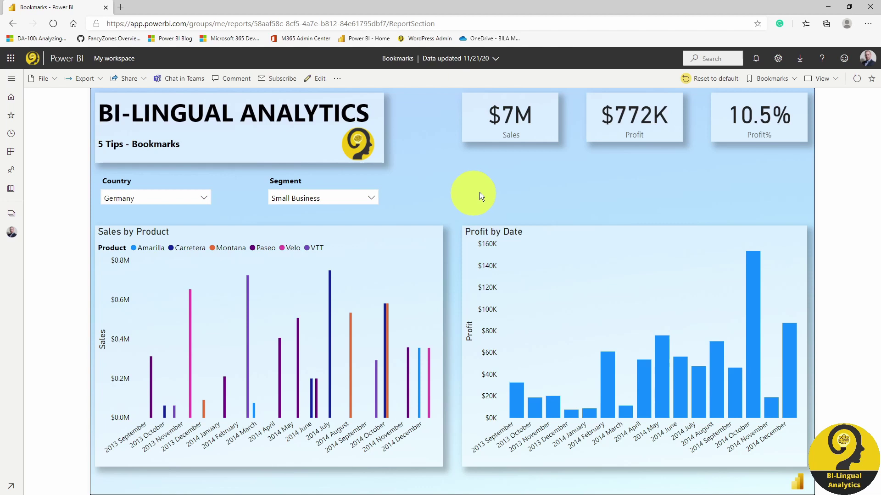
# Save the filtered view as the personal bookmark 'GER Small Business'
pyautogui.click(779, 82)
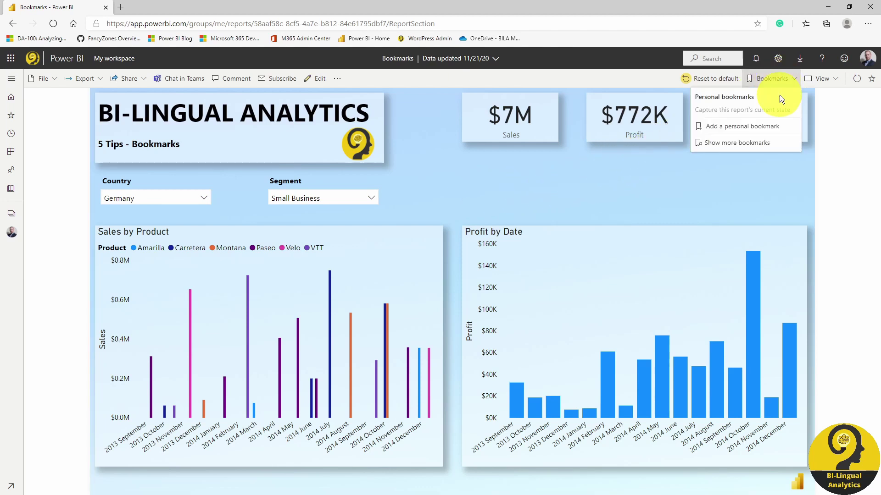
pyautogui.click(771, 128)
pyautogui.write('GER')
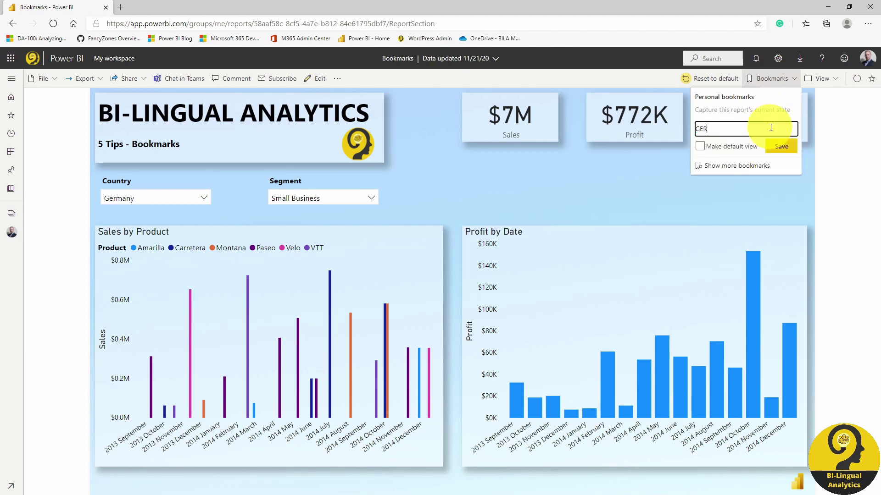
pyautogui.write(' Small Business')
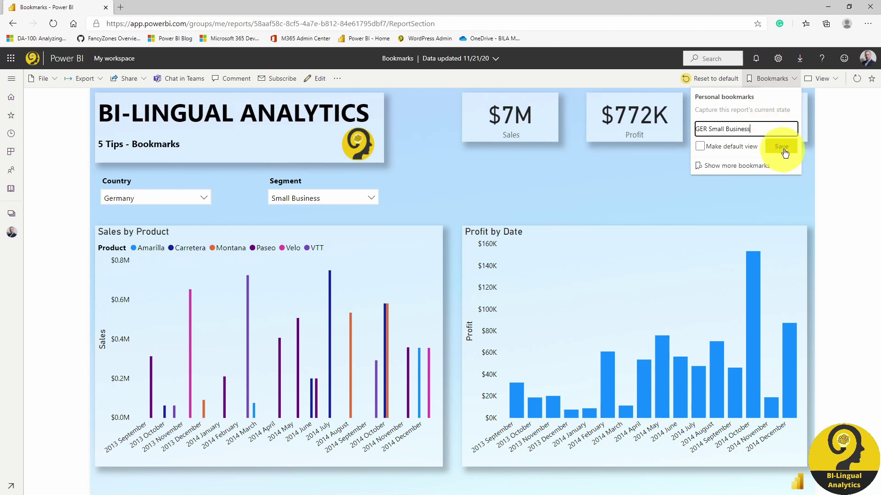
pyautogui.click(781, 146)
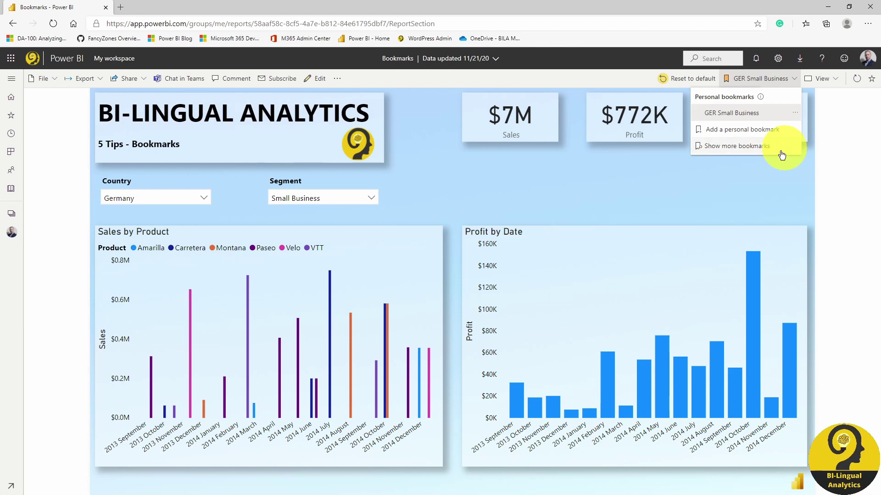
pyautogui.click(603, 185)
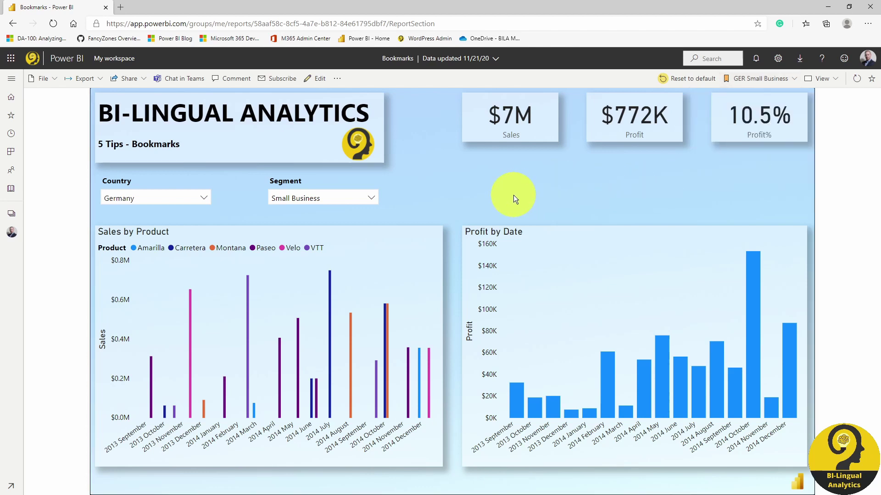
# Change the filters to Country Mexico and Segment Midmarket
pyautogui.click(203, 199)
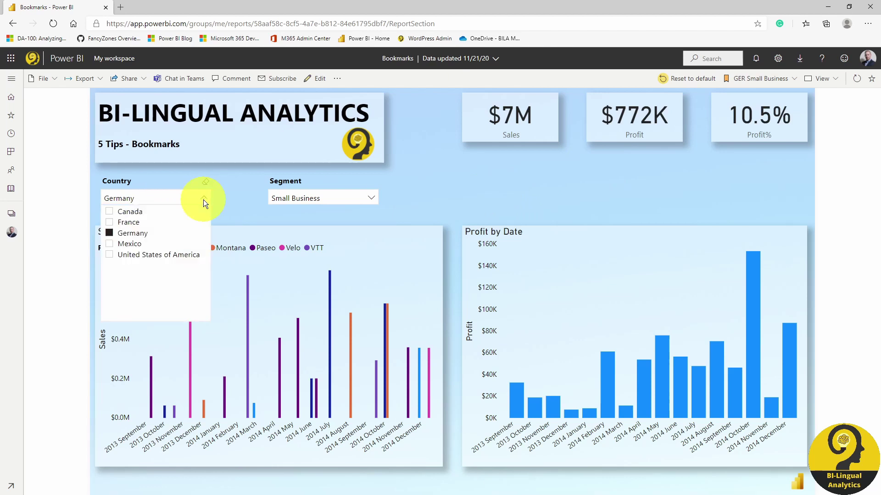
pyautogui.click(130, 244)
pyautogui.click(241, 208)
pyautogui.click(364, 202)
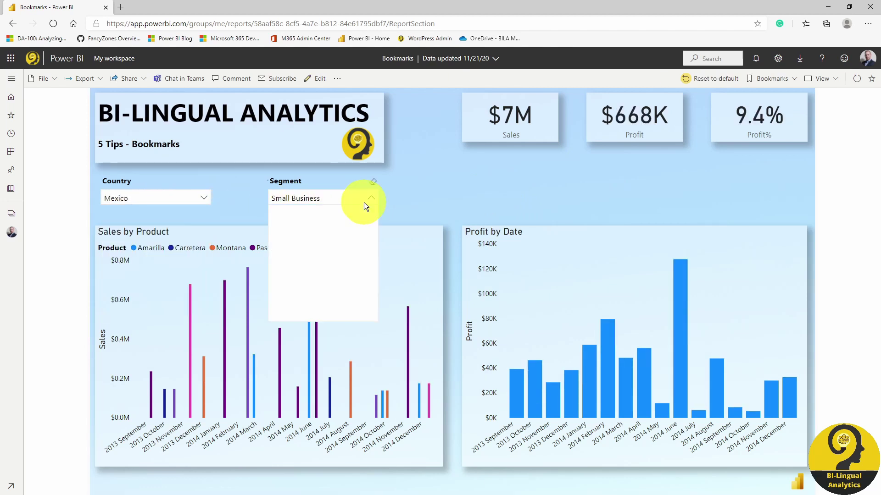
pyautogui.click(312, 243)
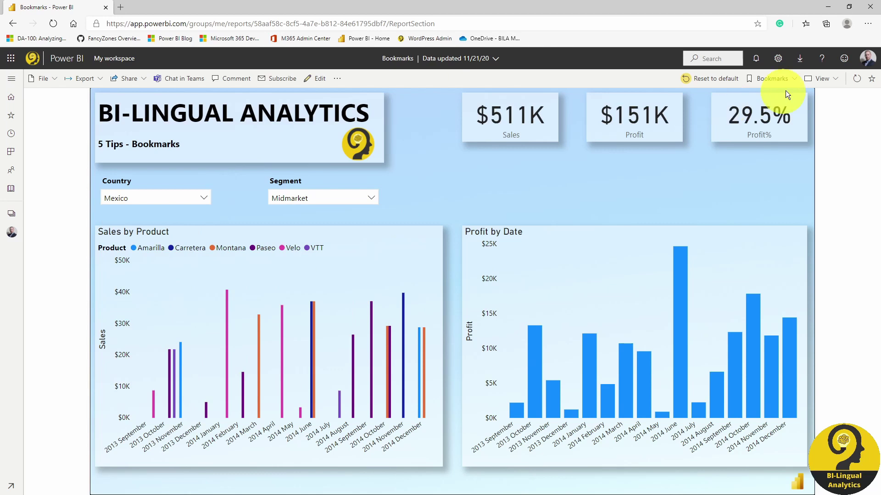
# Save this view as the personal bookmark 'MEX Midmarket'
pyautogui.click(775, 78)
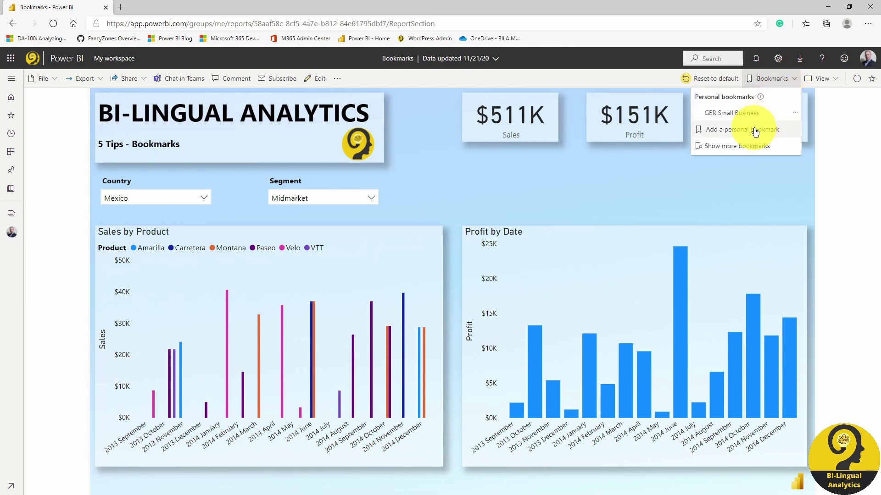
pyautogui.click(755, 131)
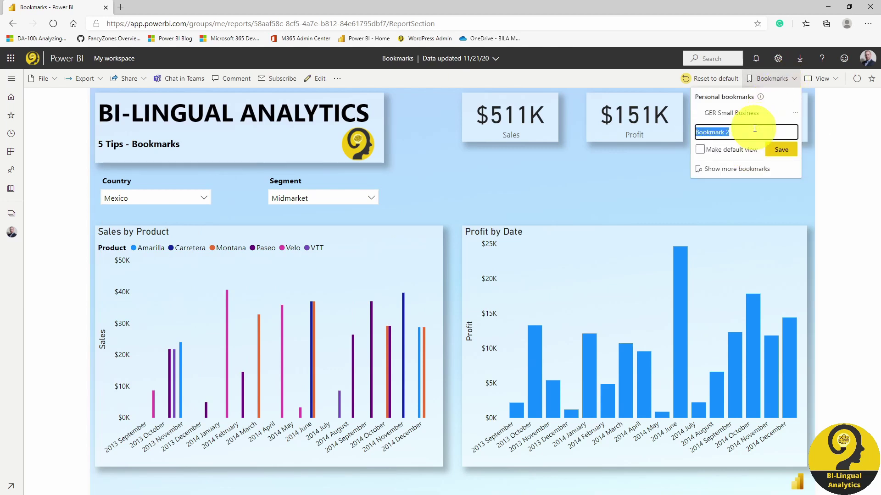
pyautogui.write('MEX Midmarket')
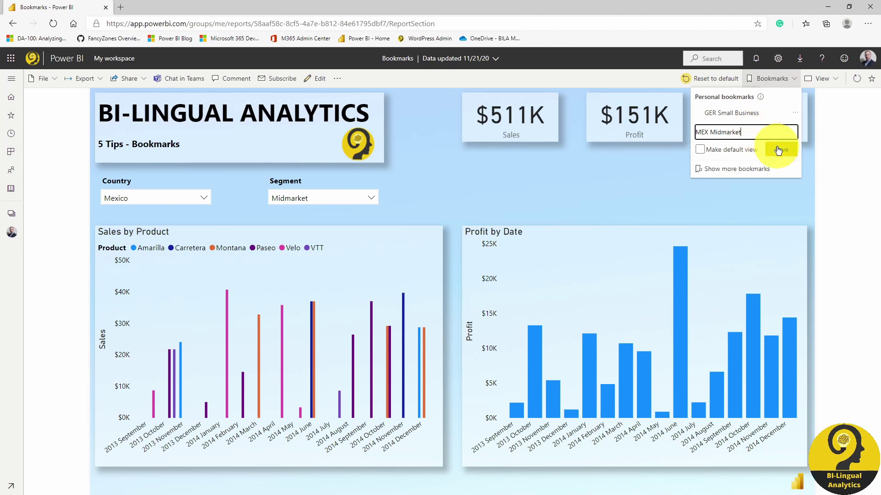
pyautogui.click(780, 150)
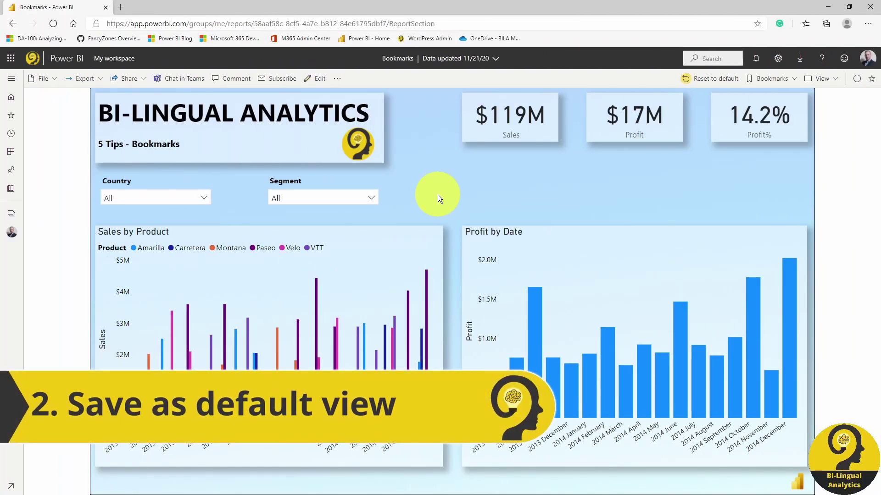
# Filter Segment to Channel Partners and save it as the default-view personal bookmark 'Channel Partners'
pyautogui.click(370, 201)
pyautogui.click(300, 210)
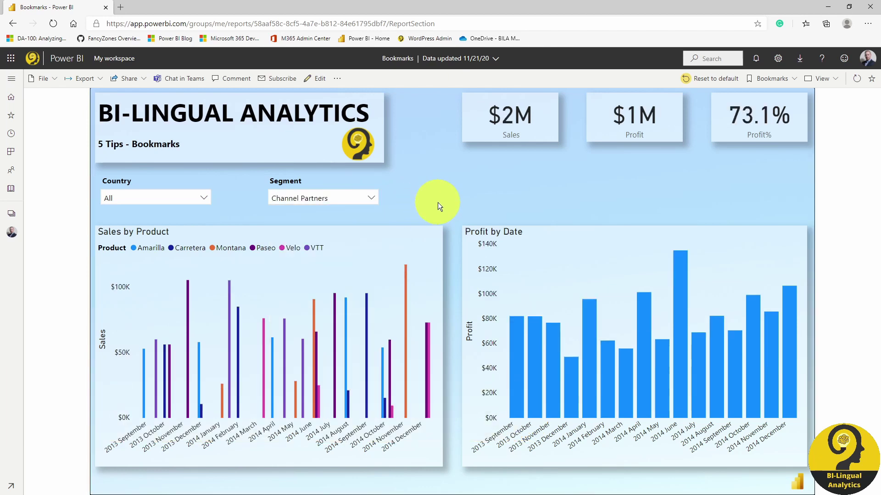
pyautogui.click(778, 79)
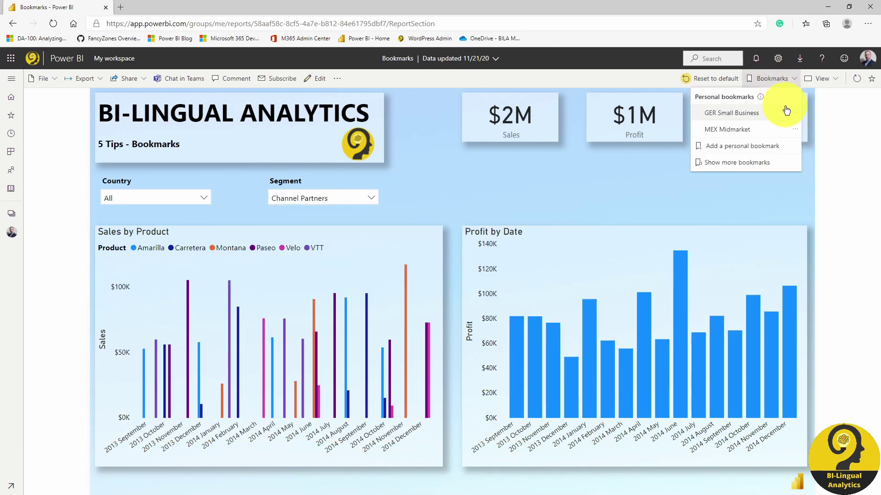
pyautogui.click(743, 146)
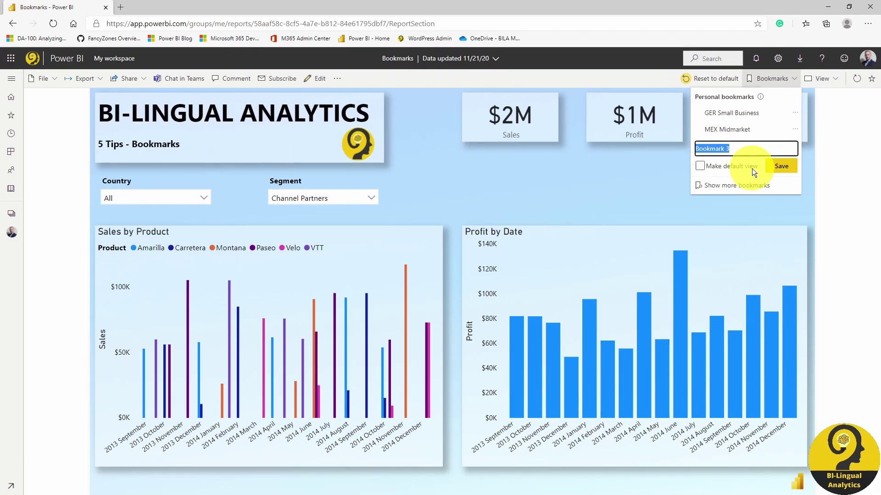
pyautogui.write('Channel PArtners')
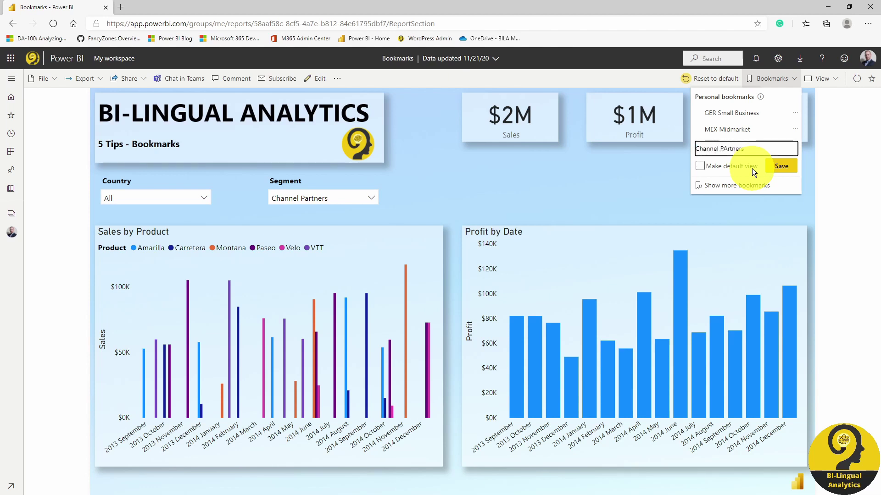
pyautogui.press('Left')
pyautogui.press('Left')
pyautogui.press('Left')
pyautogui.press('Left')
pyautogui.press('BackSpace')
pyautogui.write('a')
pyautogui.click(726, 168)
pyautogui.click(781, 166)
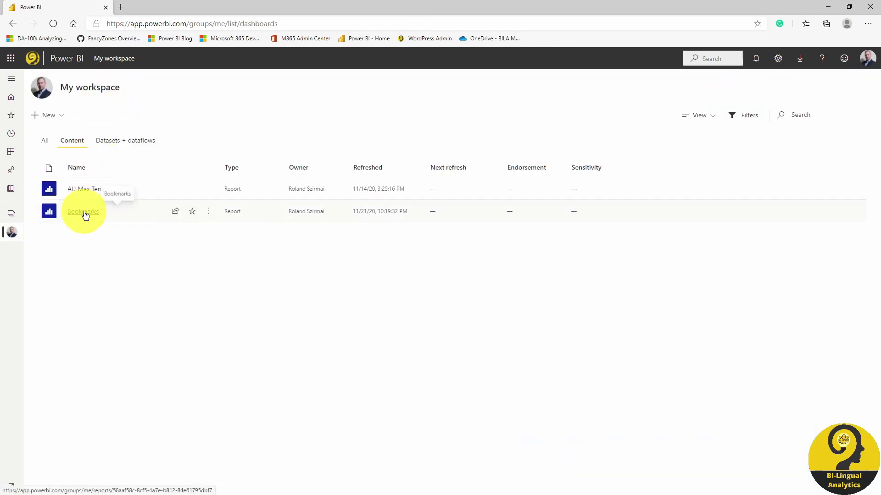
# Open the Bookmarks report from My workspace and show its personal bookmarks list
pyautogui.click(83, 211)
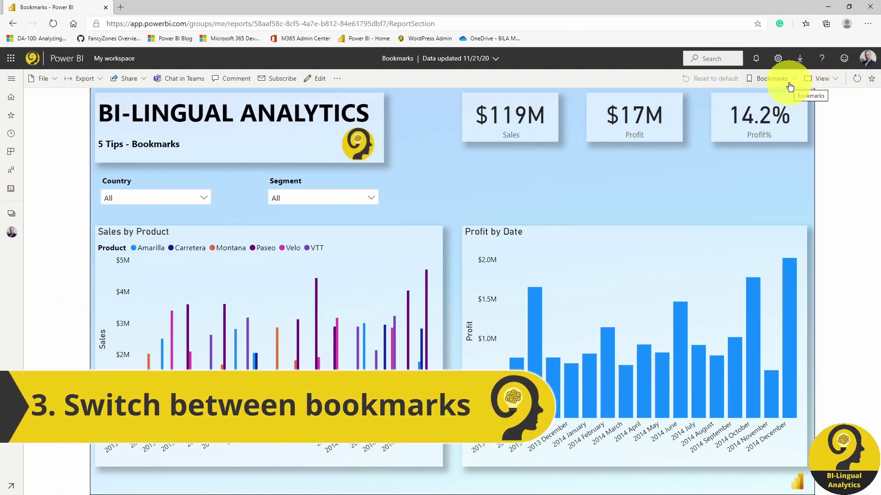
pyautogui.click(789, 86)
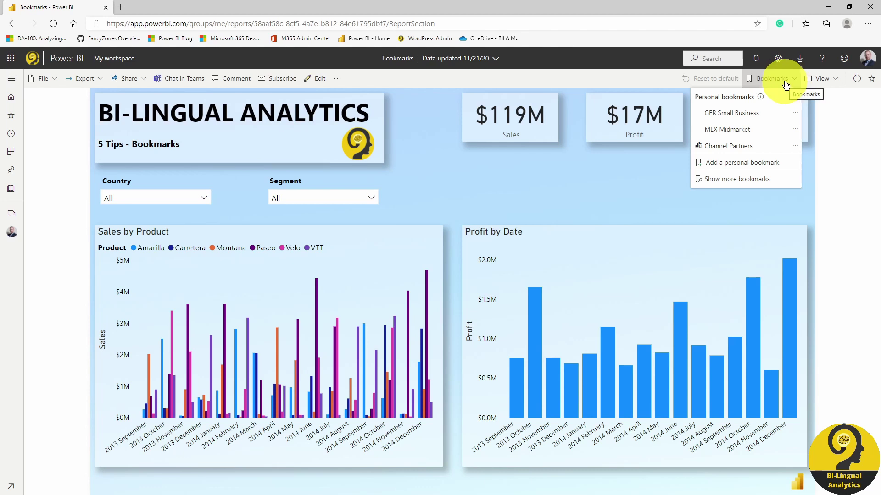
# Apply the GER Small Business, MEX Midmarket, then Channel Partners personal bookmarks in turn
pyautogui.click(766, 109)
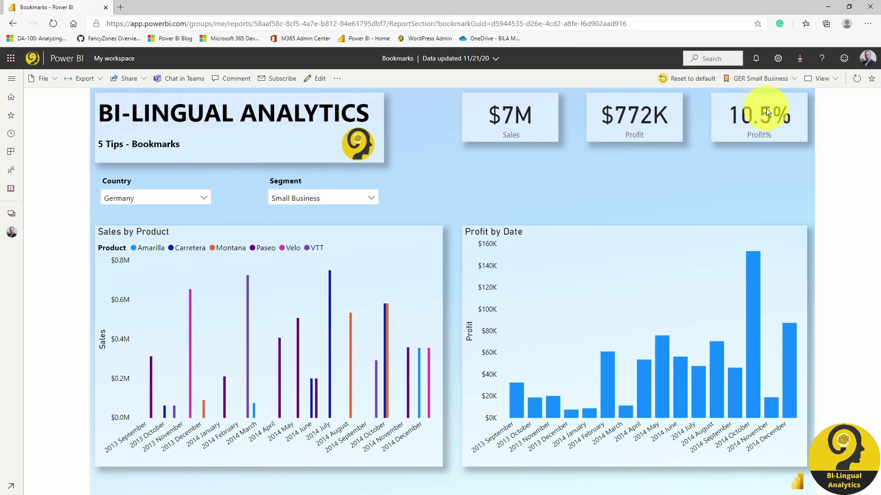
pyautogui.click(772, 78)
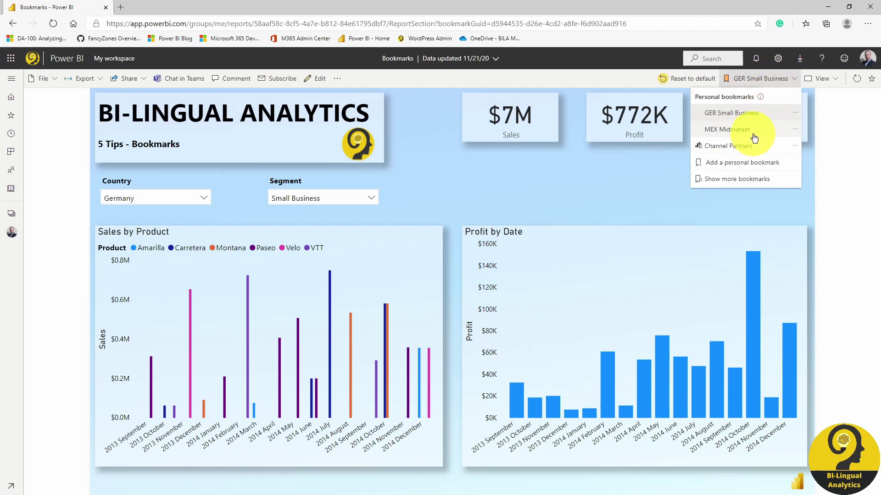
pyautogui.click(754, 130)
pyautogui.click(762, 87)
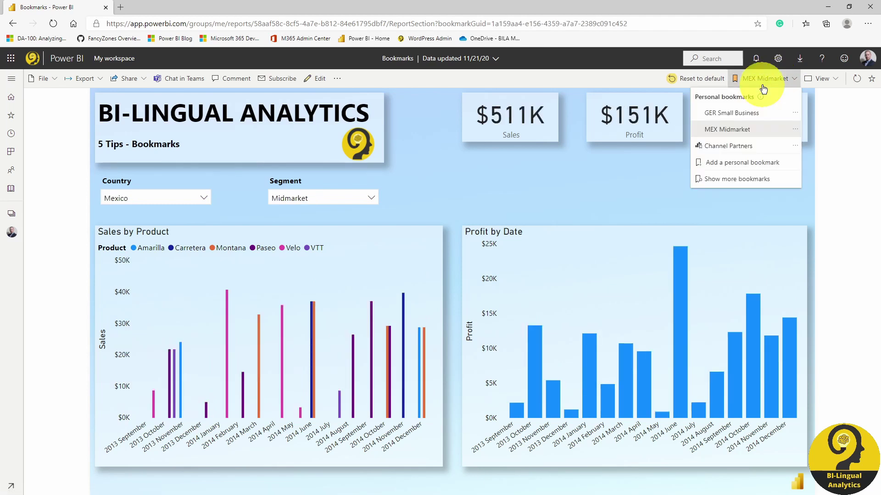
pyautogui.click(752, 146)
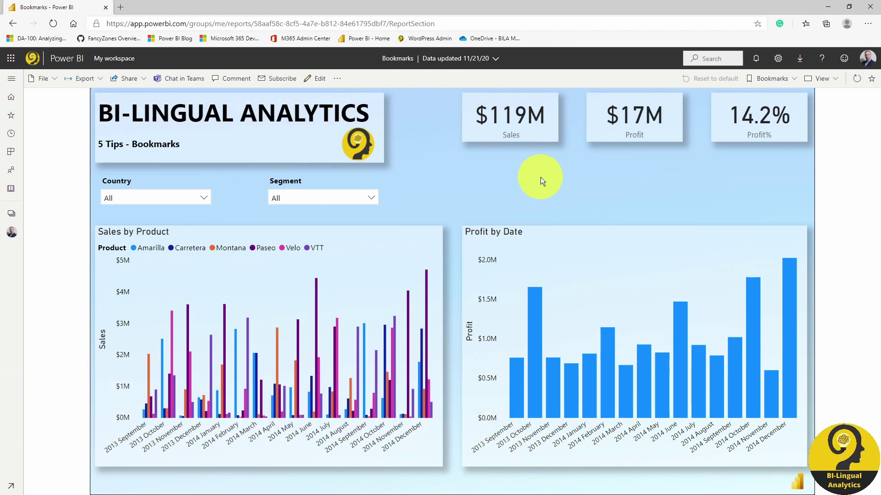
# Show all report bookmarks and apply All - Enterprise, Americas - Enterprise, then EU - Enterprise
pyautogui.click(766, 80)
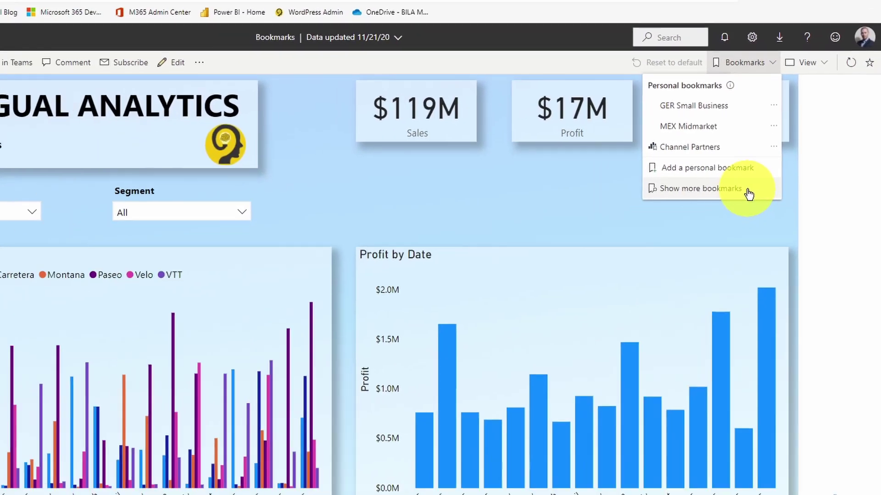
pyautogui.click(718, 205)
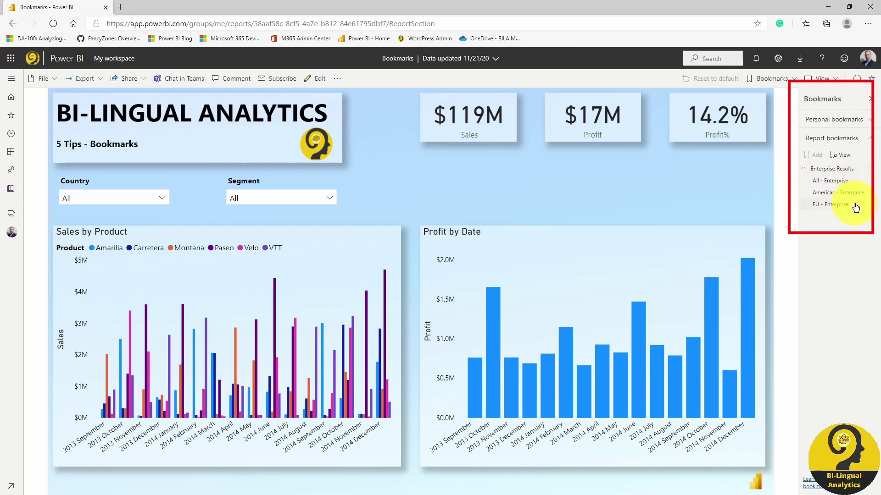
pyautogui.click(849, 185)
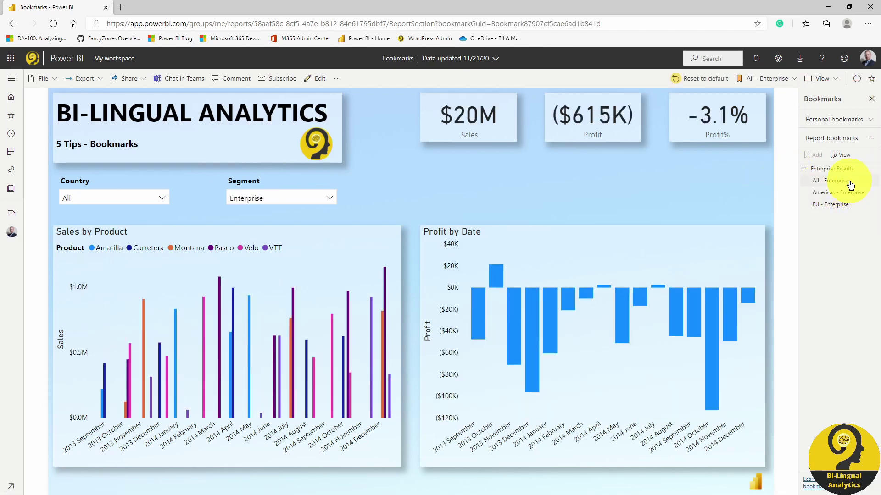
pyautogui.click(851, 193)
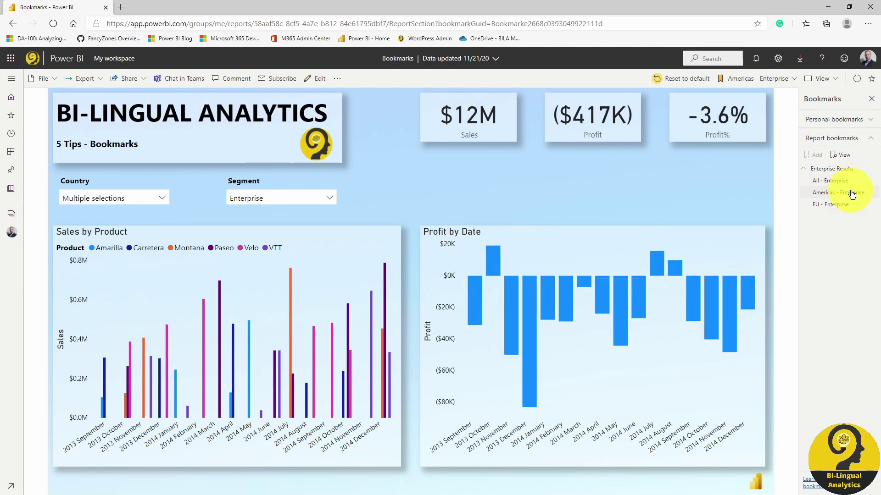
pyautogui.click(847, 206)
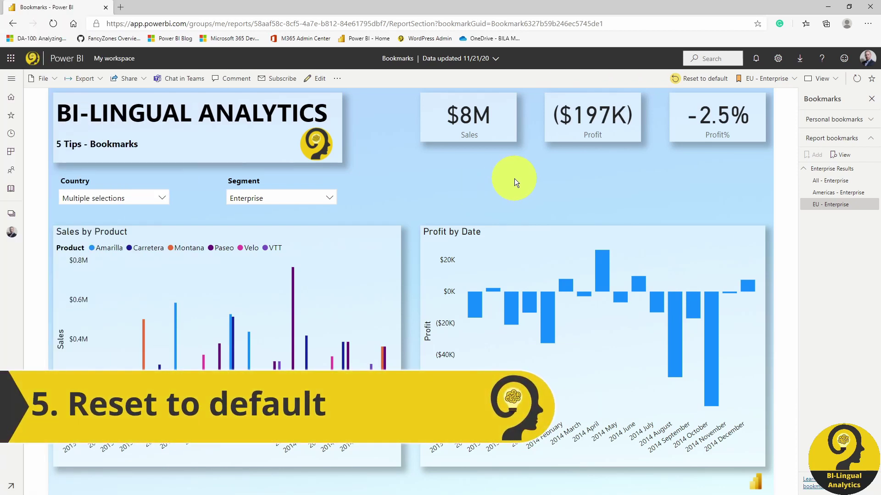
# Reset the report to its default view and confirm the reset
pyautogui.click(703, 84)
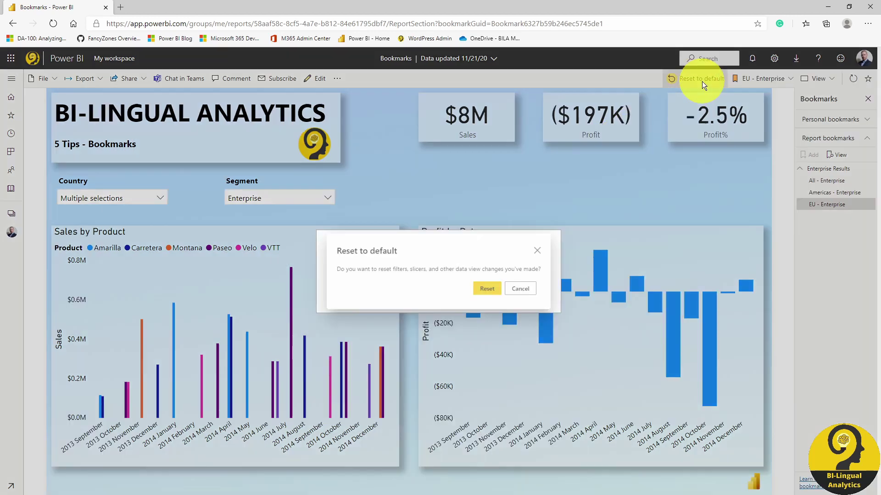
pyautogui.click(492, 290)
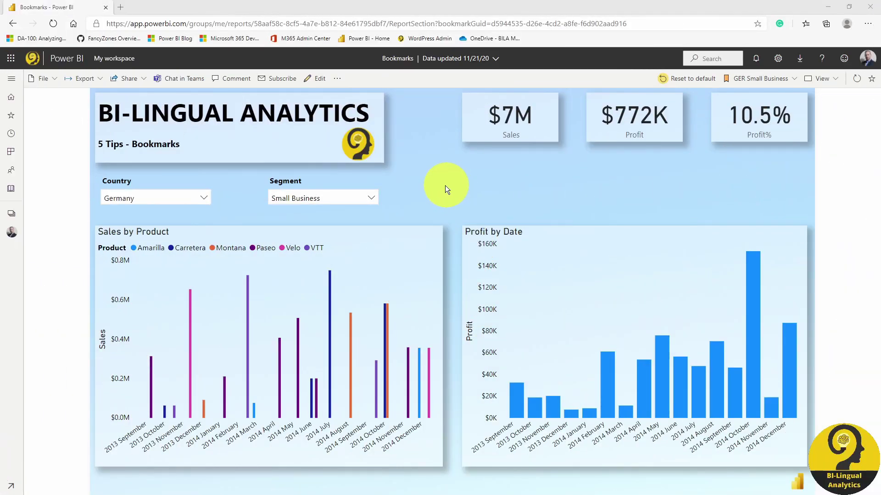
pyautogui.click(241, 84)
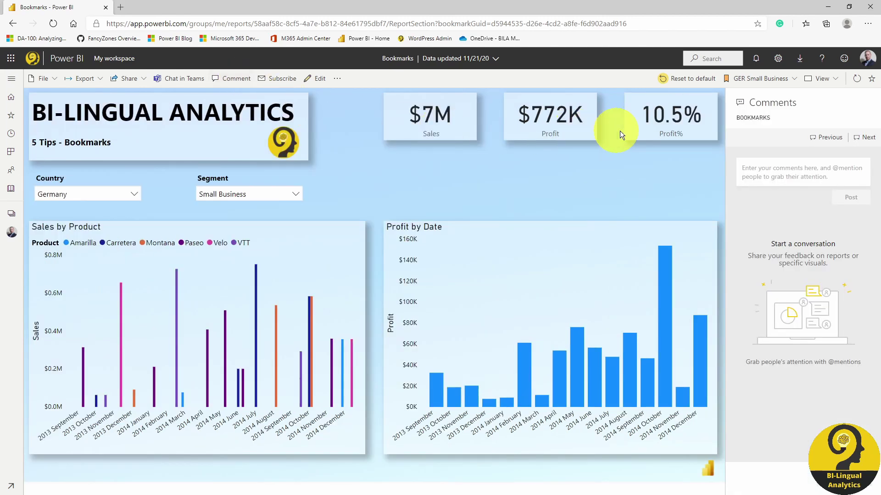
pyautogui.click(819, 168)
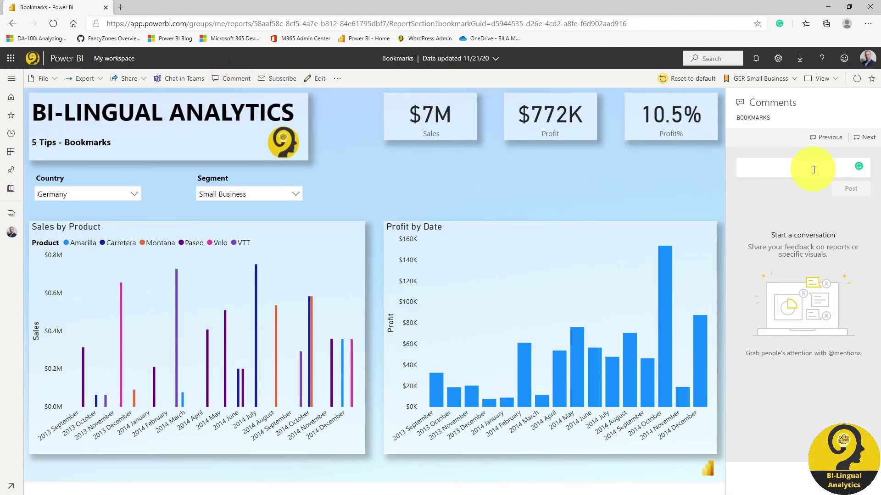
pyautogui.write('Hey @Bill')
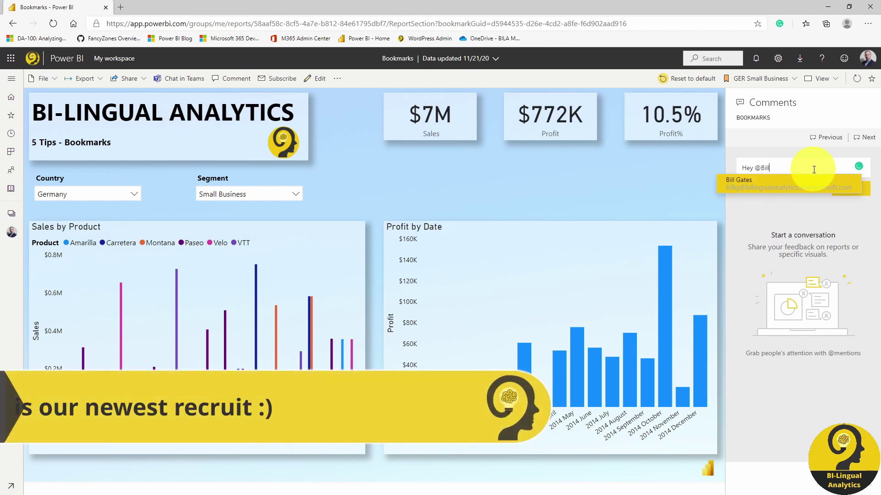
pyautogui.click(785, 184)
pyautogui.write('ha')
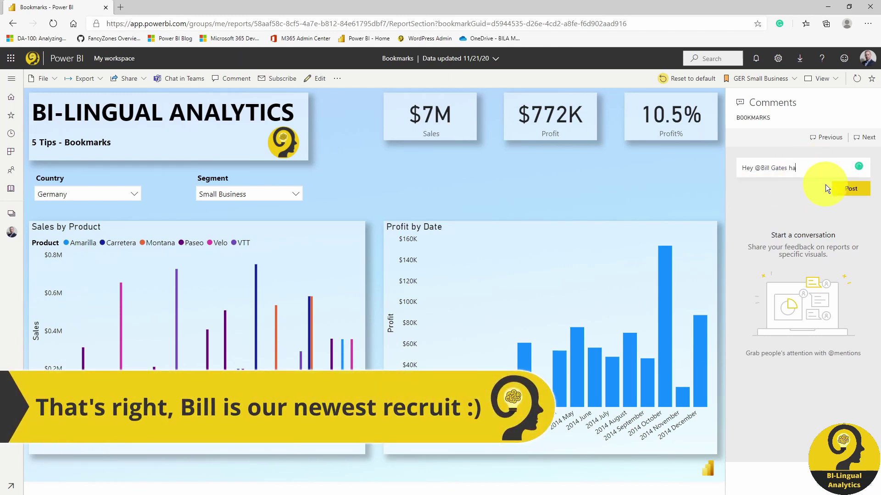
pyautogui.write('ve a look a')
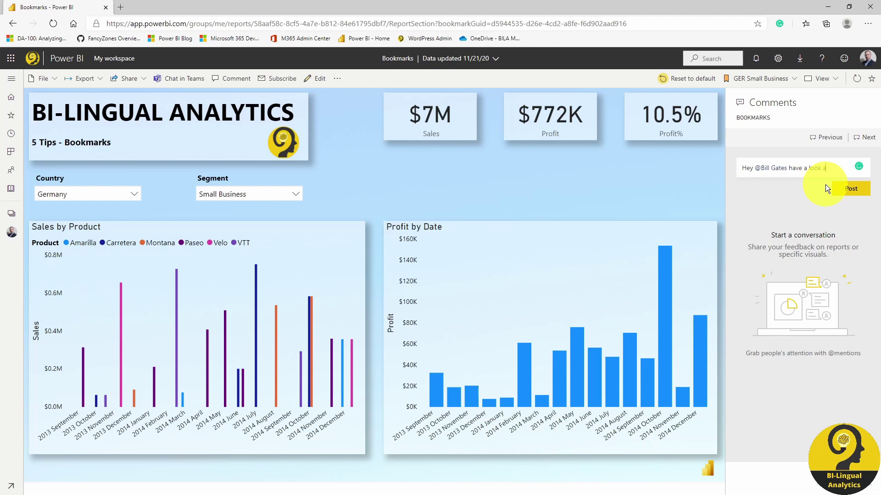
pyautogui.write('t this report!')
pyautogui.click(851, 188)
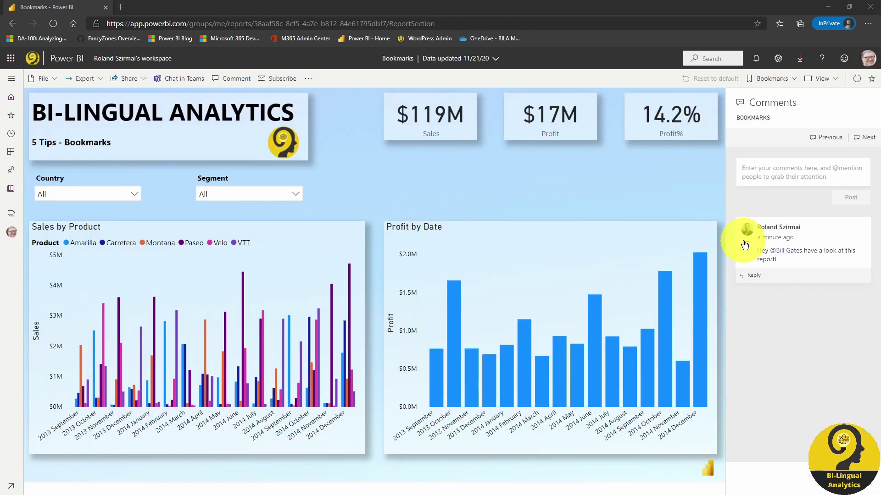
pyautogui.click(776, 231)
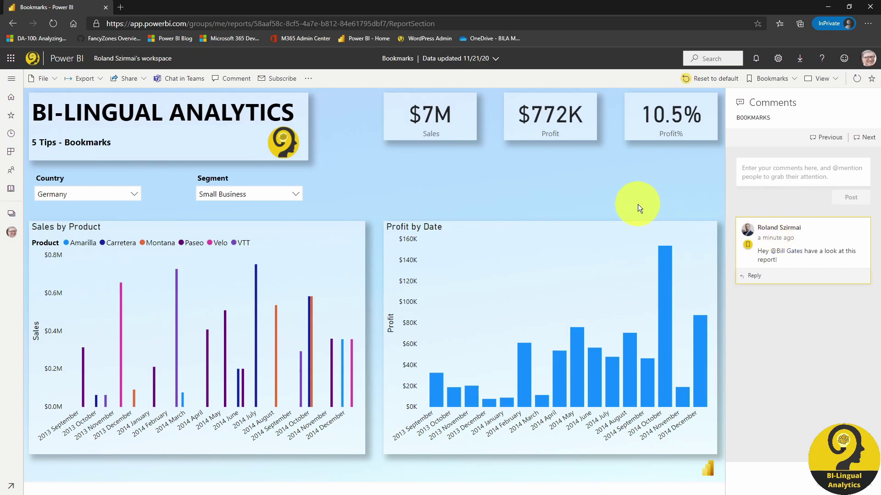